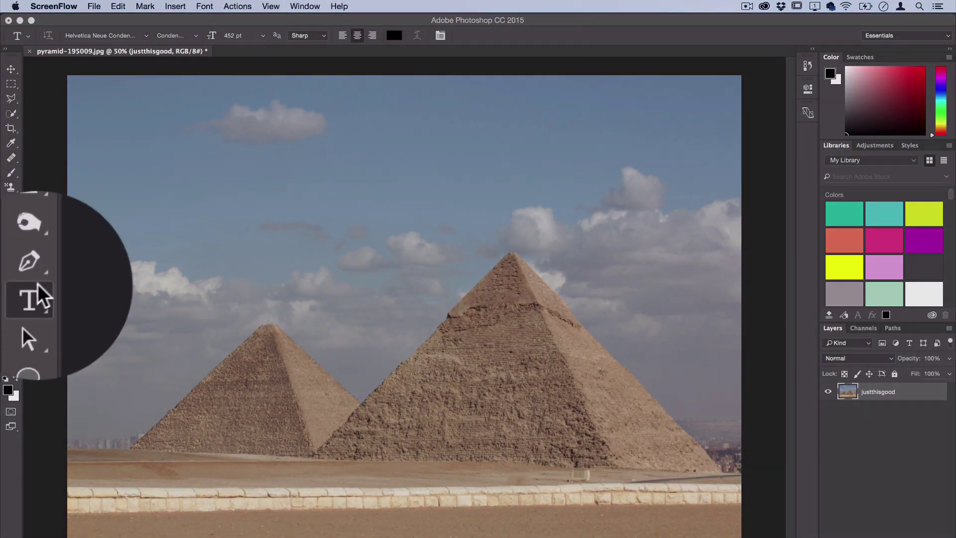
Select the Horizontal Type tool, set to 452 pt, for the pyramid photo.
{"action": "left_click", "coordinate": [11, 291]}
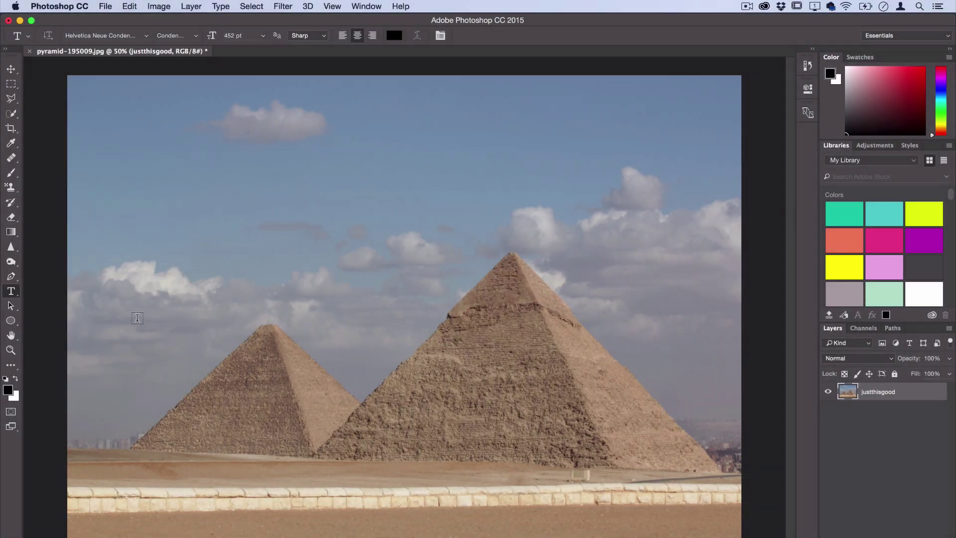
Type EGYPT in large black letters and drag it up across the pyramids.
{"action": "left_click", "coordinate": [137, 318]}
{"action": "type", "text": "EGYPT"}
{"action": "key", "text": "ctrl+Return"}
{"action": "key", "text": "v"}
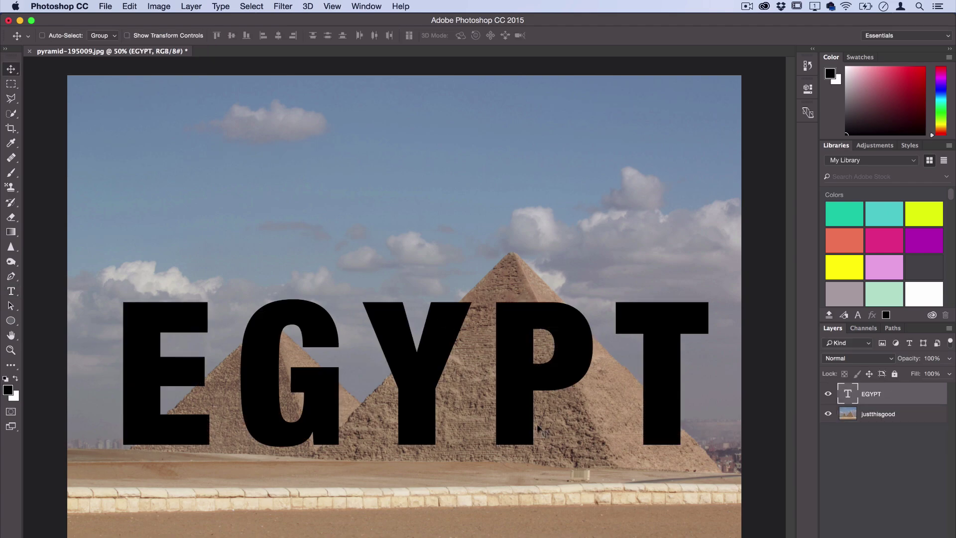
{"action": "left_click_drag", "start_coordinate": [523, 438], "coordinate": [511, 384]}
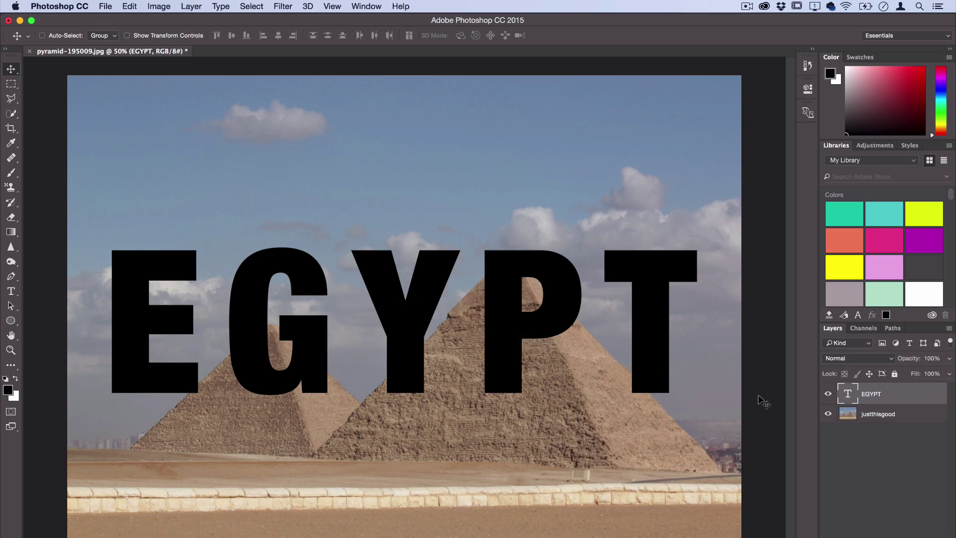
Duplicate the justthisgood photo layer and drag the copy above the EGYPT layer.
{"action": "left_click", "coordinate": [879, 415]}
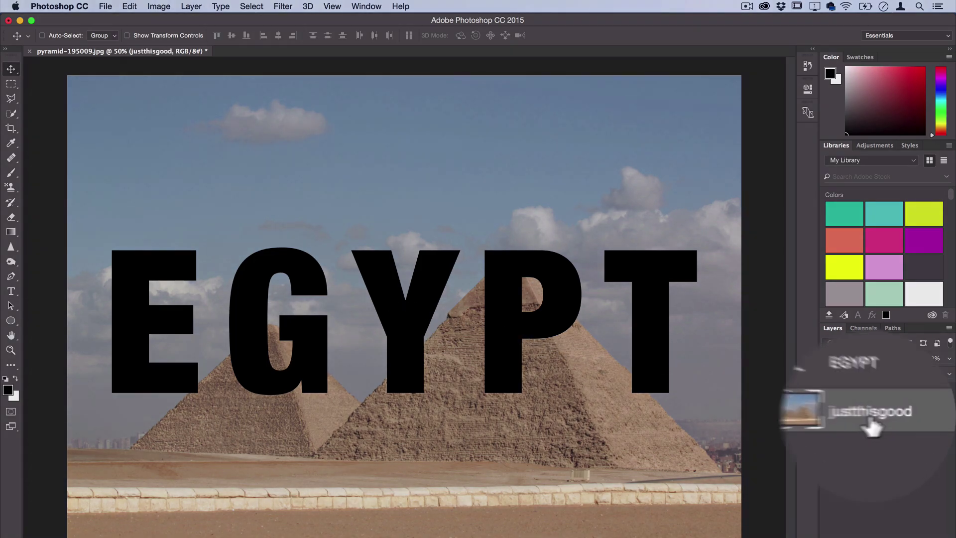
{"action": "right_click", "coordinate": [878, 418]}
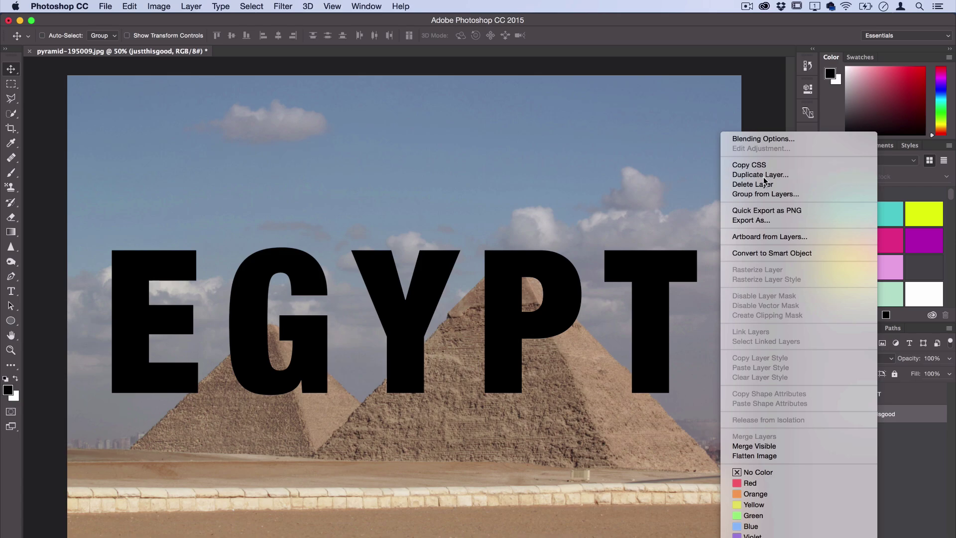
{"action": "left_click", "coordinate": [761, 175]}
{"action": "left_click", "coordinate": [508, 218]}
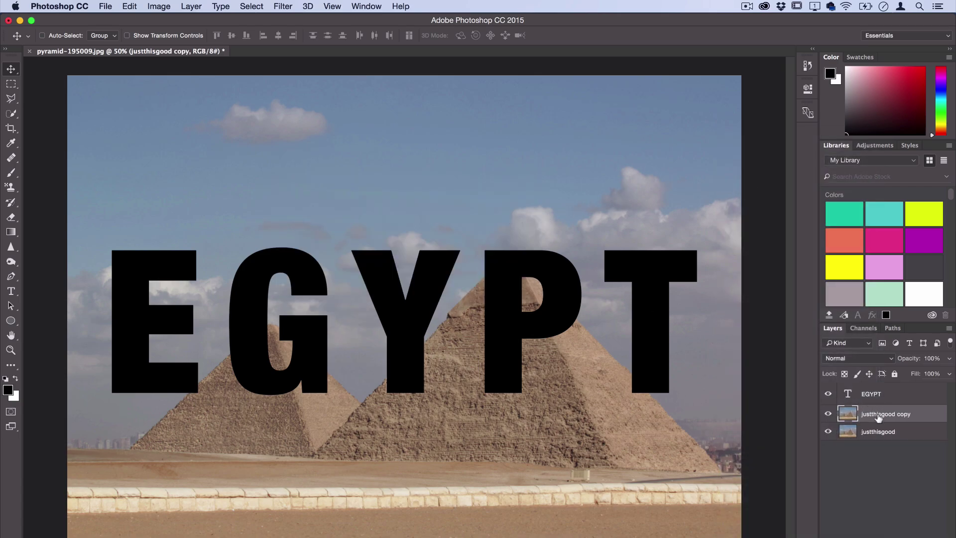
{"action": "left_click_drag", "start_coordinate": [879, 417], "coordinate": [877, 391]}
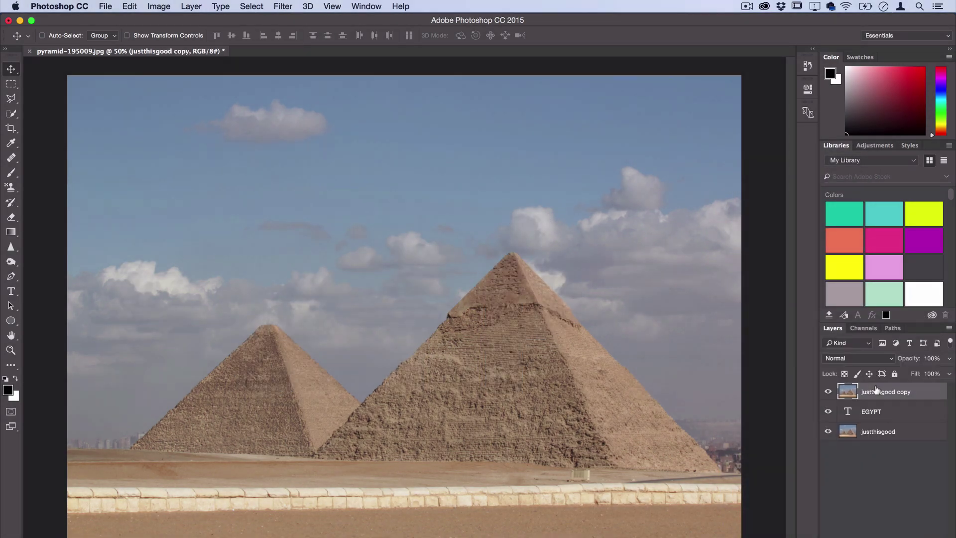
Toggle the photo copy's visibility off and on twice to check the text.
{"action": "left_click", "coordinate": [828, 392]}
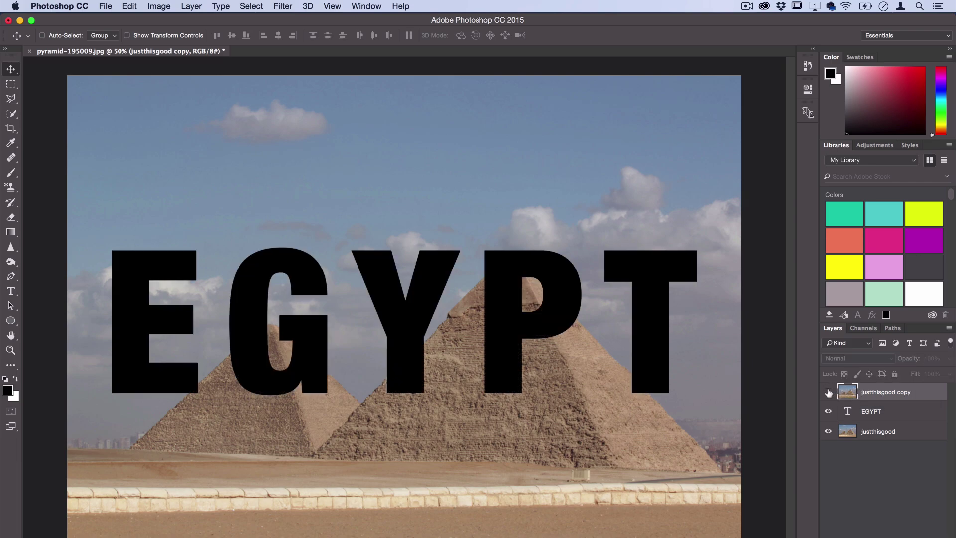
{"action": "left_click", "coordinate": [828, 393]}
{"action": "left_click", "coordinate": [828, 393]}
{"action": "left_click", "coordinate": [828, 393]}
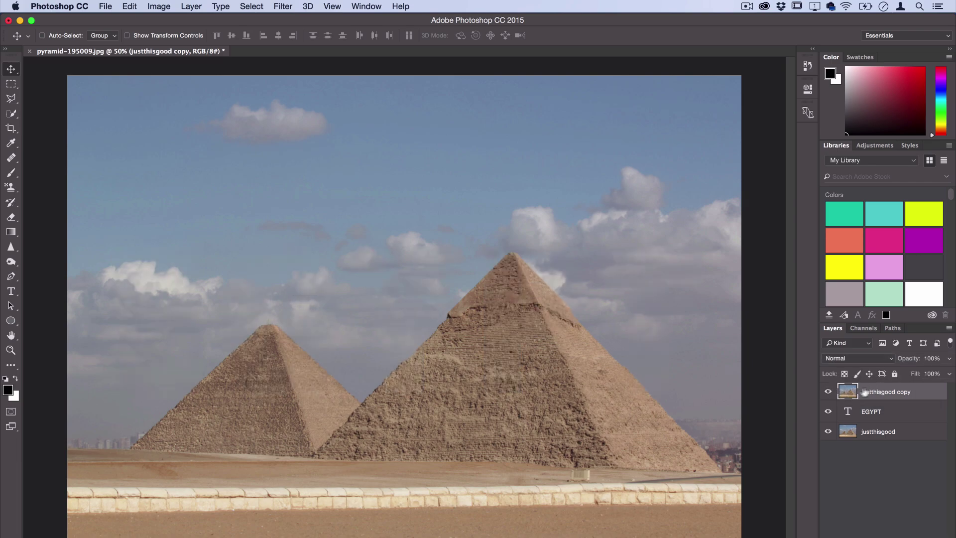
Add a Hide All layer mask to the justthisgood copy layer.
{"action": "left_click", "coordinate": [192, 4]}
{"action": "mouse_move", "coordinate": [251, 178]}
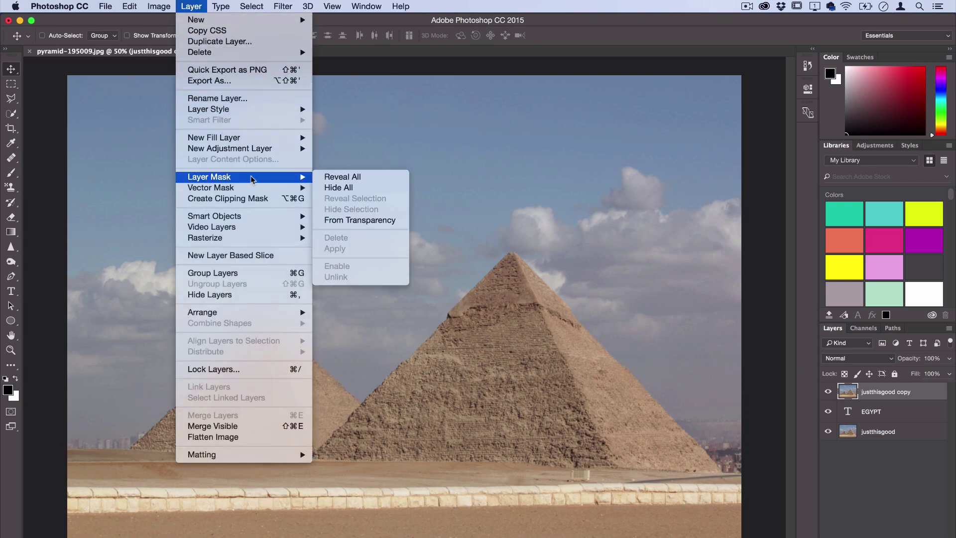
{"action": "left_click", "coordinate": [330, 188]}
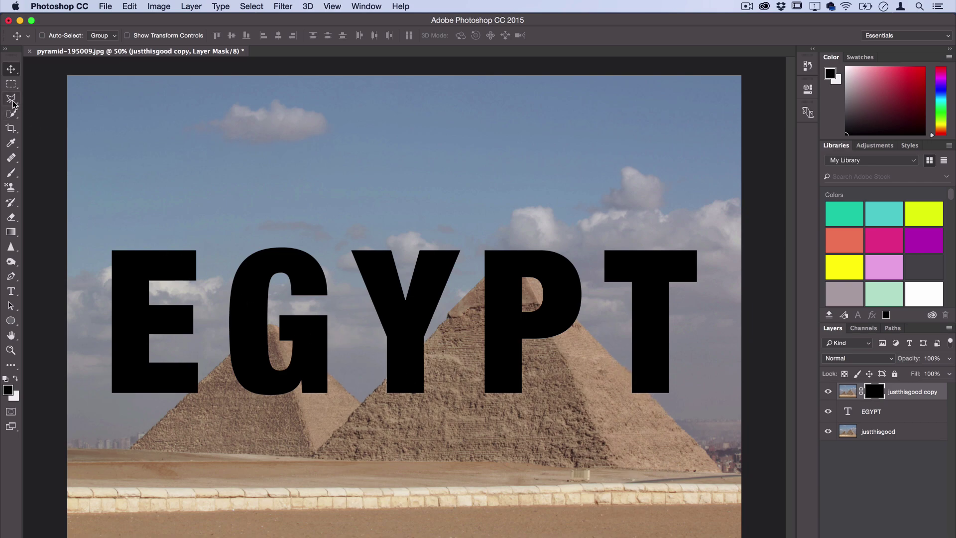
Choose the Polygonal Lasso tool and zoom in on the pyramids.
{"action": "left_click_drag", "start_coordinate": [14, 105], "coordinate": [40, 112]}
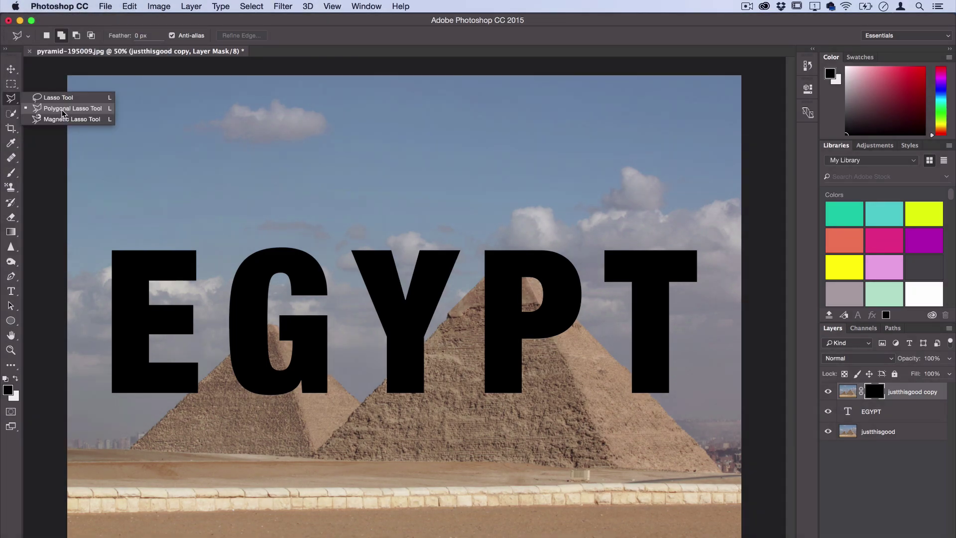
{"action": "left_click", "coordinate": [64, 109]}
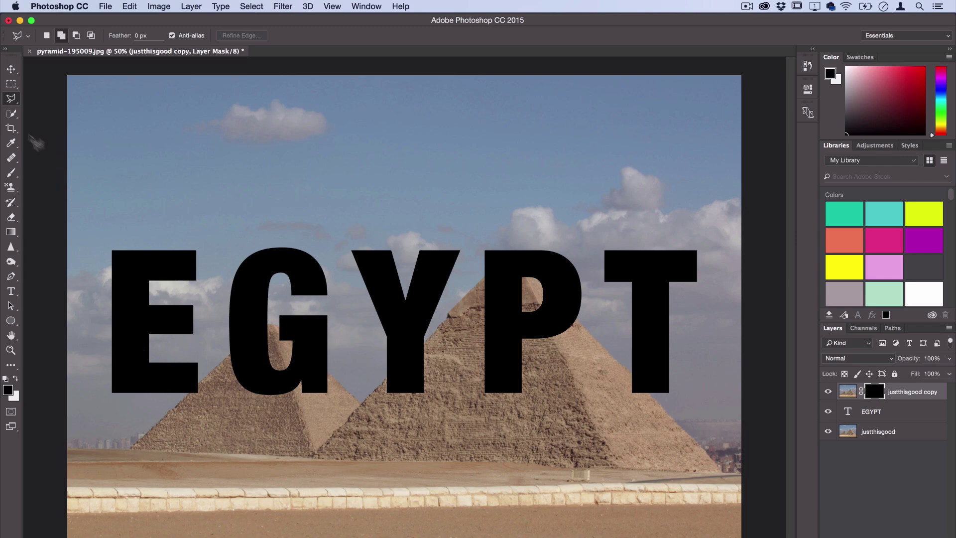
{"action": "left_click", "coordinate": [14, 115]}
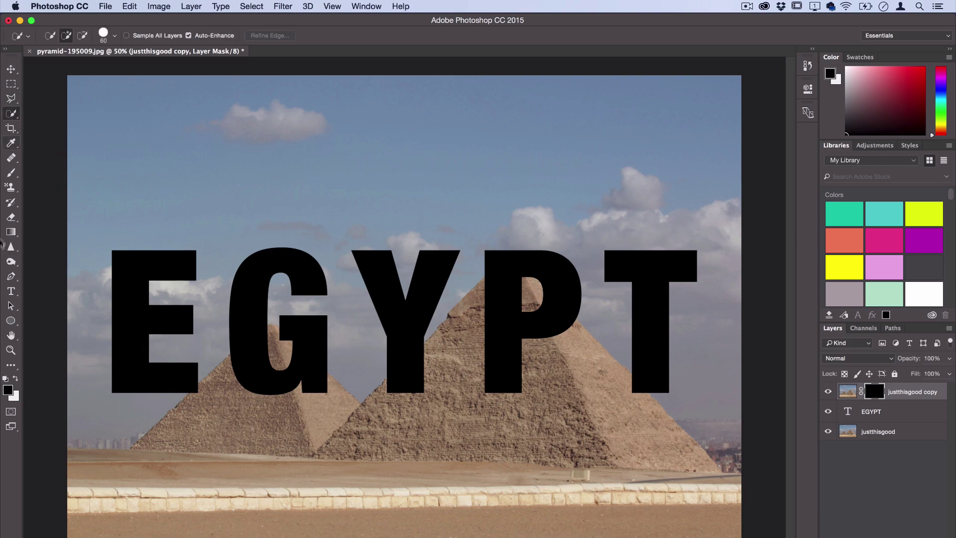
{"action": "left_click", "coordinate": [10, 100]}
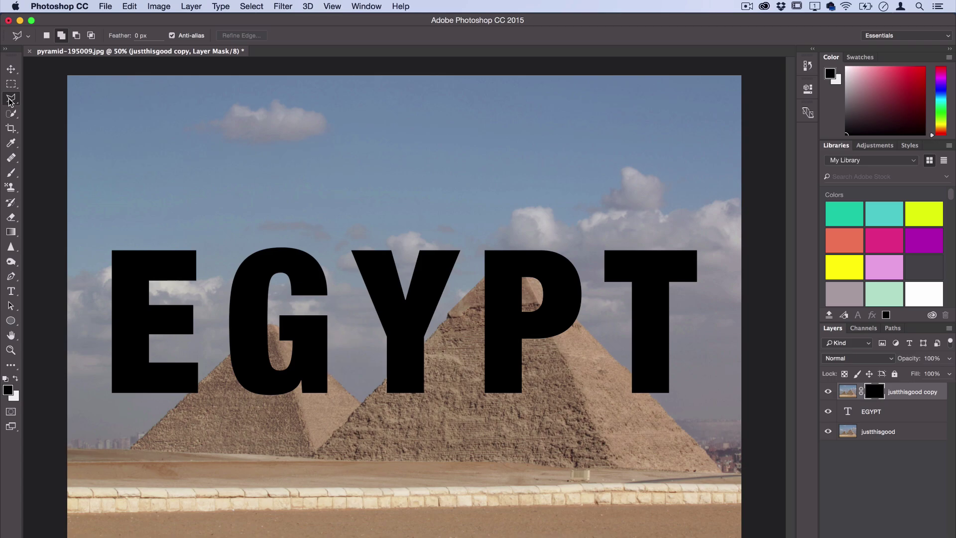
{"action": "key", "text": "super+plus"}
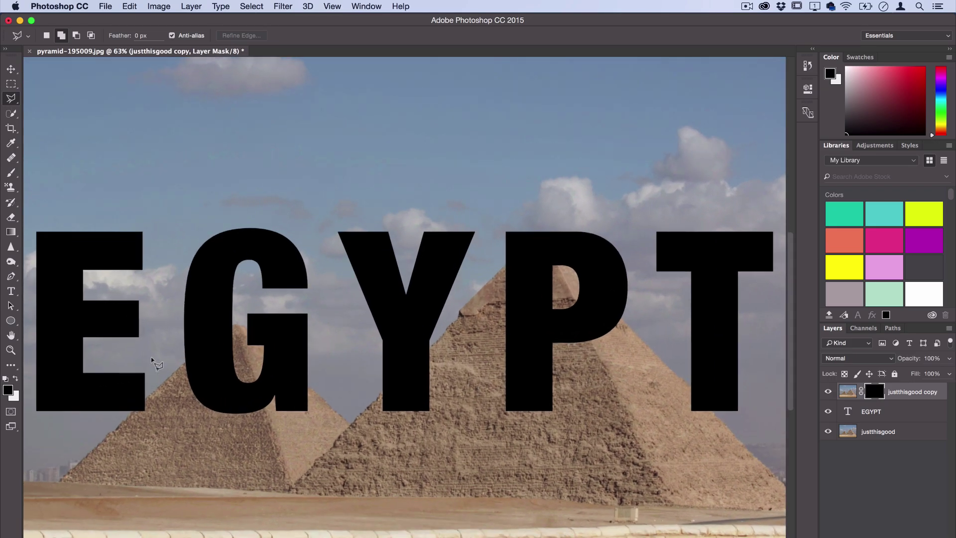
{"action": "scroll", "coordinate": [152, 359], "scroll_direction": "left", "scroll_amount": 3}
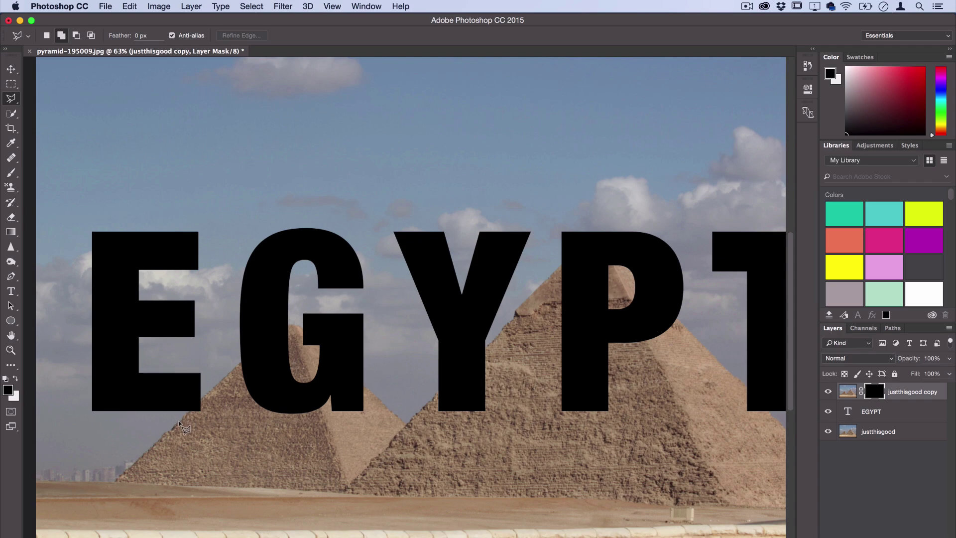
Trace the left pyramid's slope under the E as a closed four-point selection.
{"action": "left_click", "coordinate": [179, 422]}
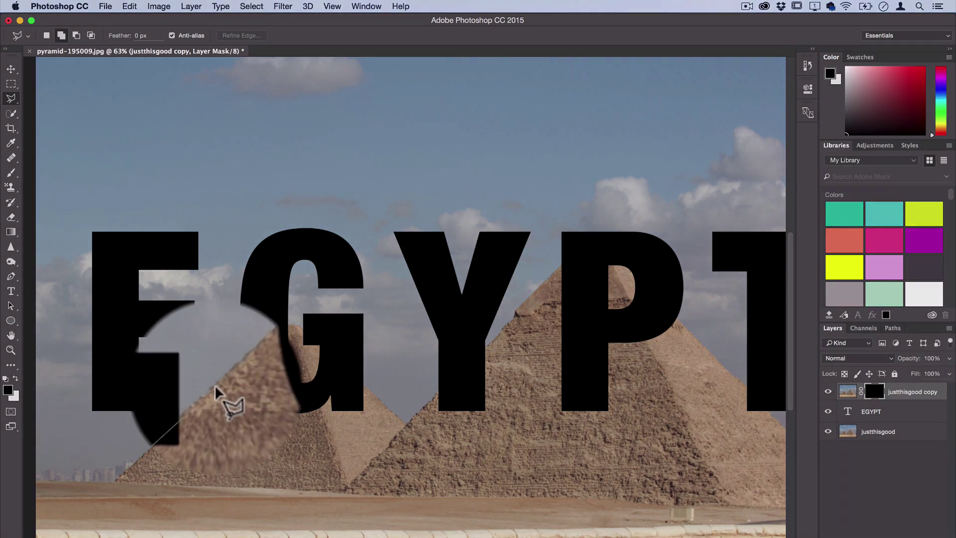
{"action": "left_click", "coordinate": [227, 379]}
{"action": "left_click", "coordinate": [244, 432]}
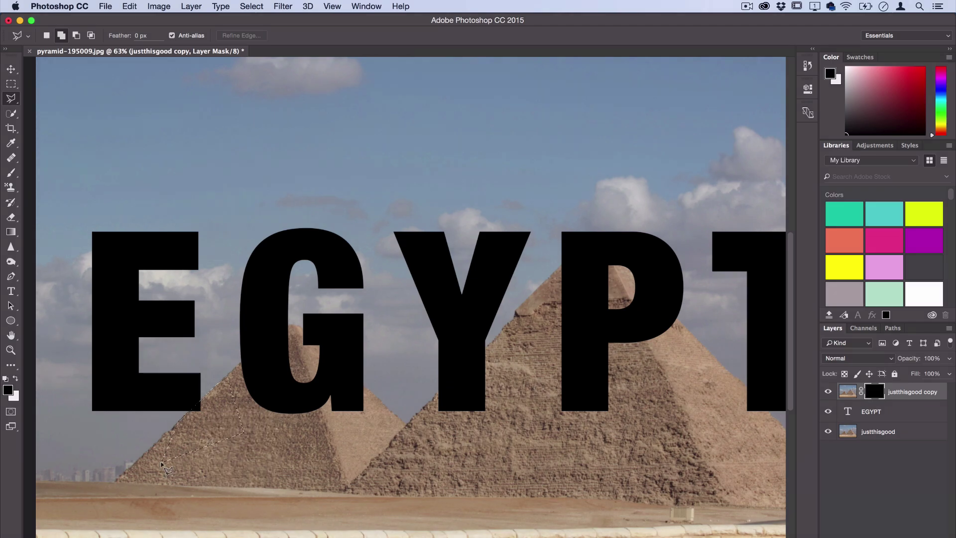
{"action": "left_click", "coordinate": [162, 463]}
Fill the selection with White on the photo copy's mask.
{"action": "right_click", "coordinate": [223, 407]}
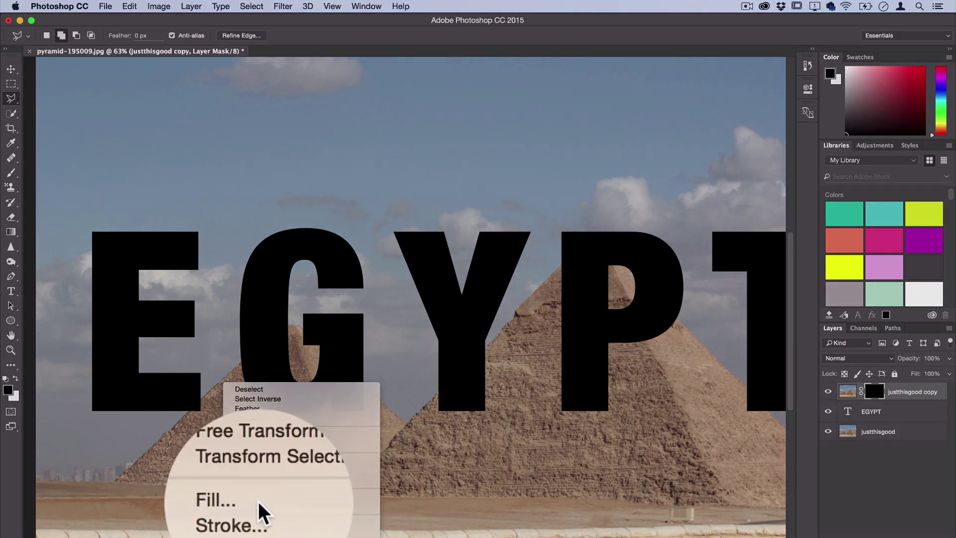
{"action": "left_click", "coordinate": [244, 523]}
{"action": "left_click", "coordinate": [395, 351]}
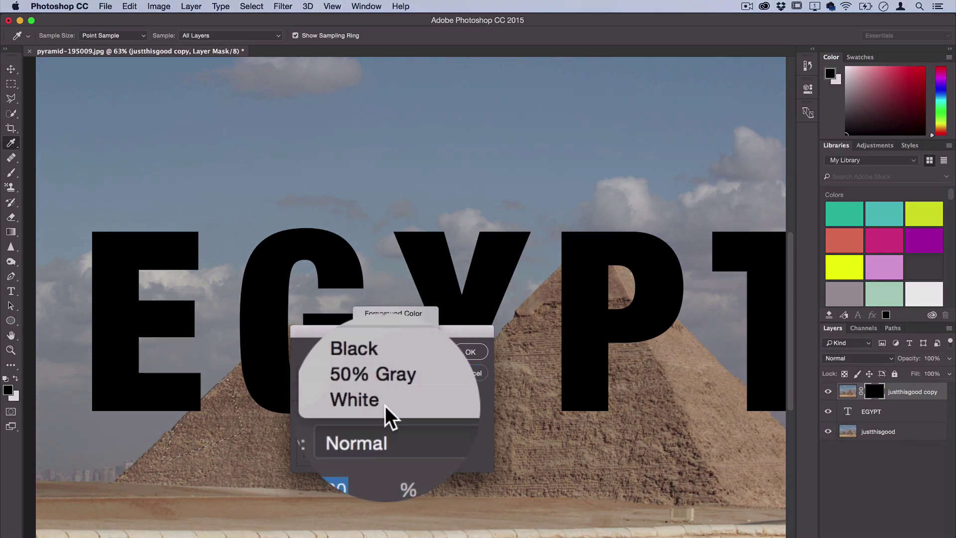
{"action": "left_click", "coordinate": [384, 405]}
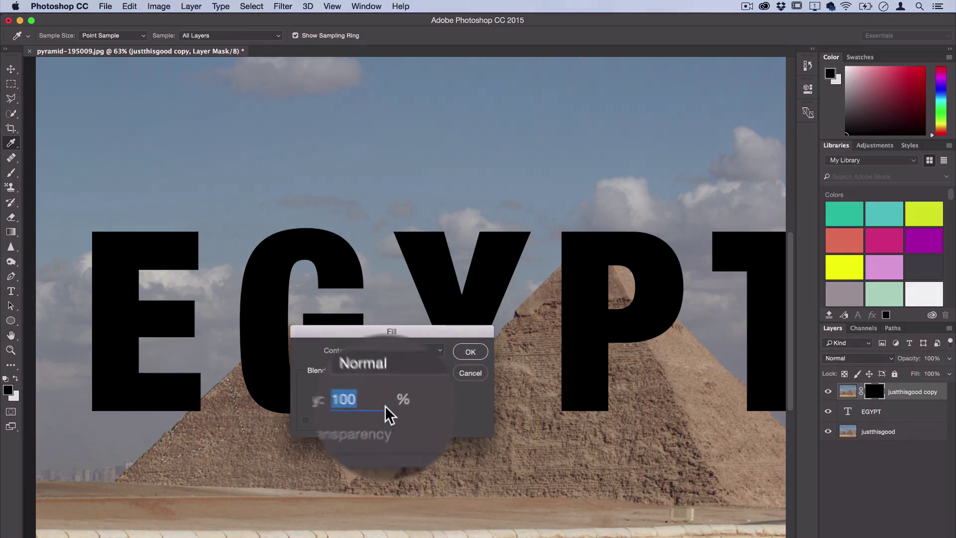
{"action": "left_click", "coordinate": [470, 352]}
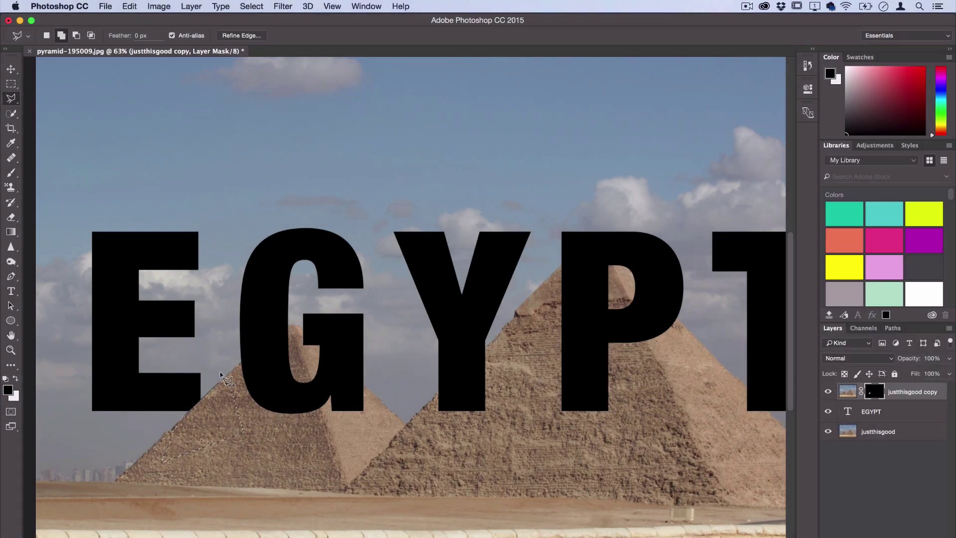
Deselect the area and check the revealed pyramid slope.
{"action": "right_click", "coordinate": [221, 375]}
{"action": "left_click", "coordinate": [234, 376]}
{"action": "scroll", "coordinate": [535, 373], "scroll_direction": "right", "scroll_amount": 2}
{"action": "scroll", "coordinate": [535, 372], "scroll_direction": "left", "scroll_amount": 2}
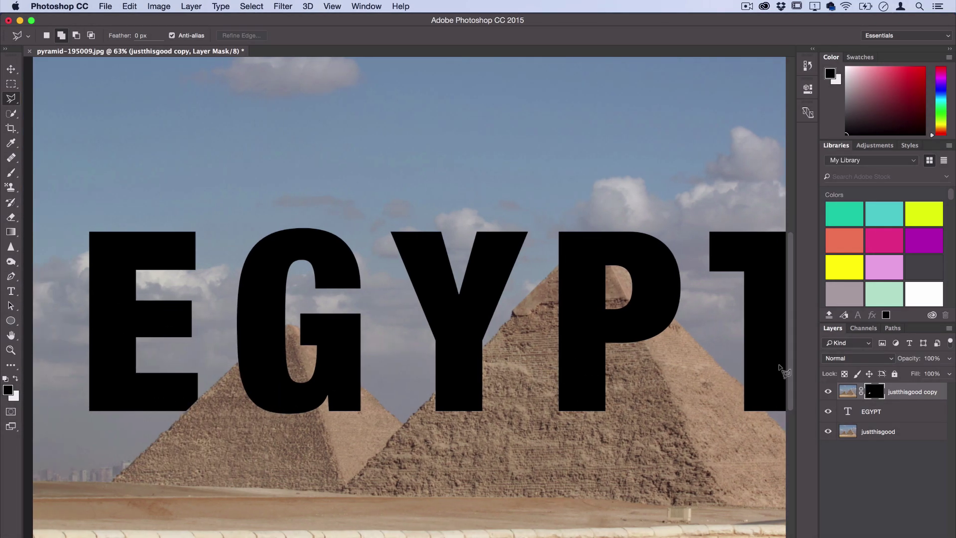
{"action": "double_click", "coordinate": [847, 410]}
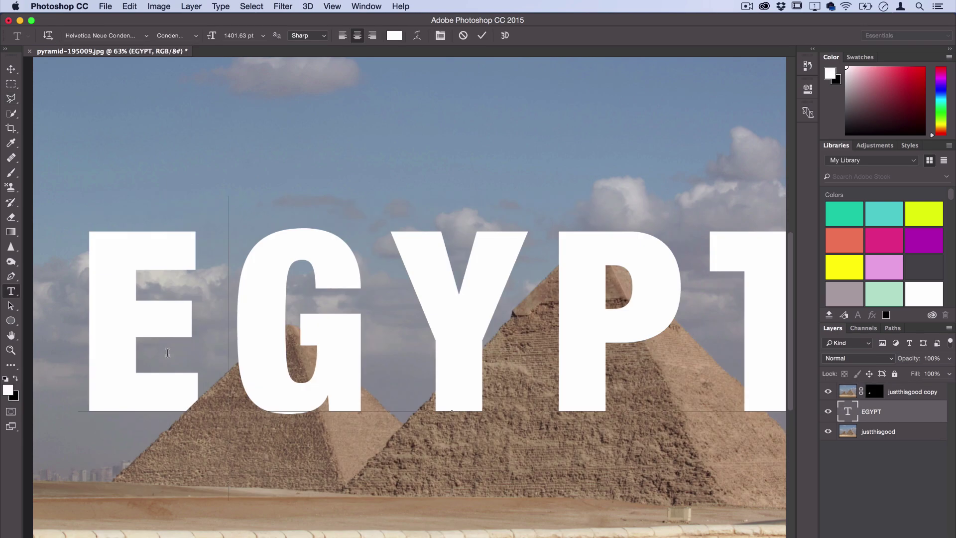
{"action": "left_click", "coordinate": [874, 413]}
{"action": "key", "text": "l"}
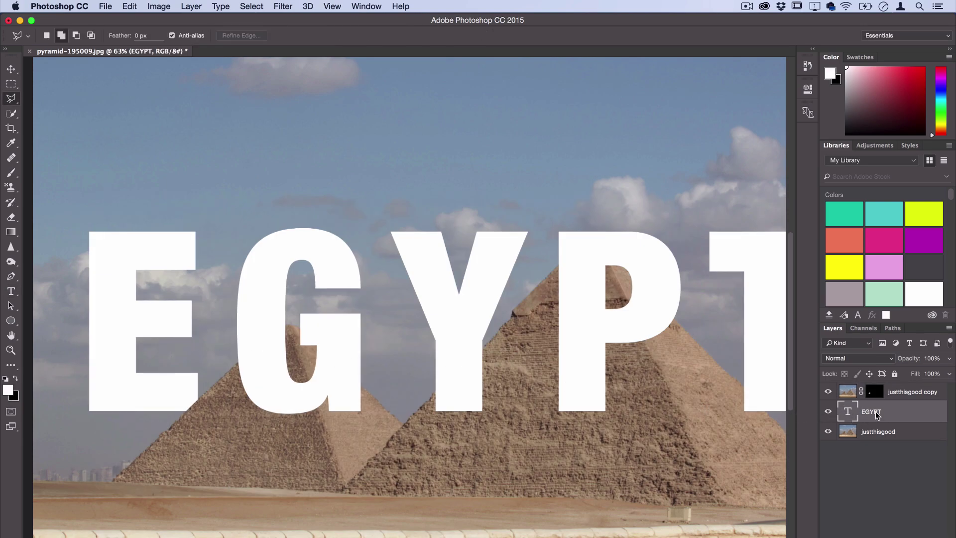
{"action": "scroll", "coordinate": [454, 389], "scroll_direction": "down", "scroll_amount": 1}
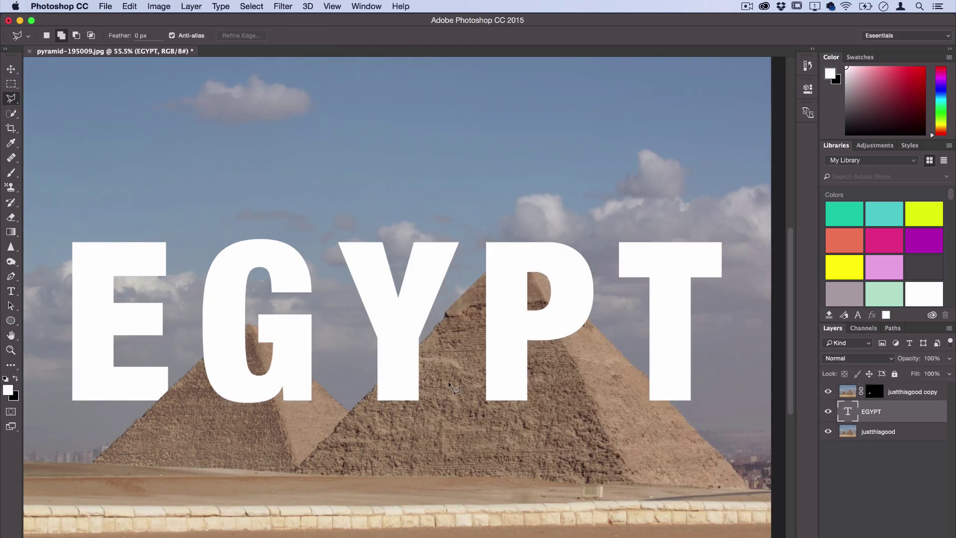
{"action": "left_click", "coordinate": [376, 385]}
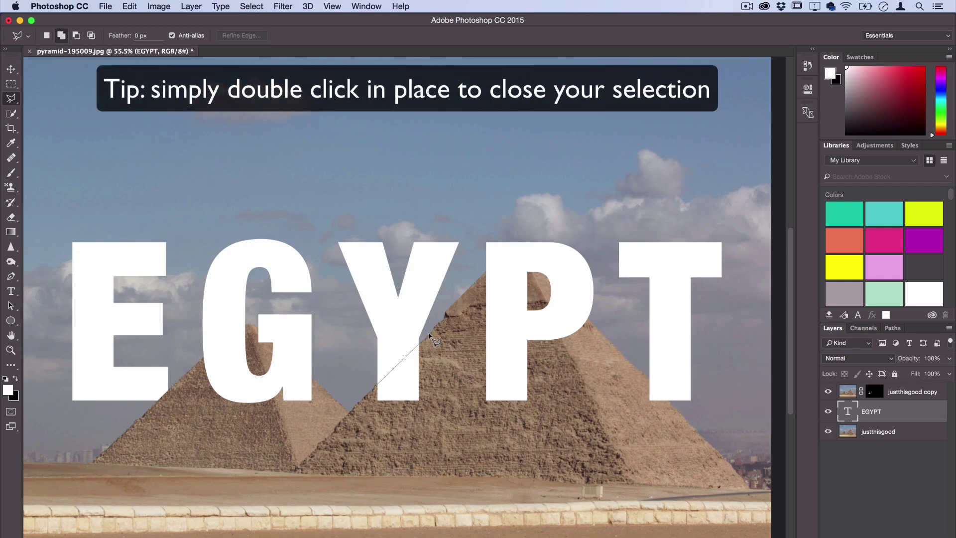
{"action": "left_click", "coordinate": [429, 335]}
{"action": "double_click", "coordinate": [416, 373]}
{"action": "right_click", "coordinate": [415, 370]}
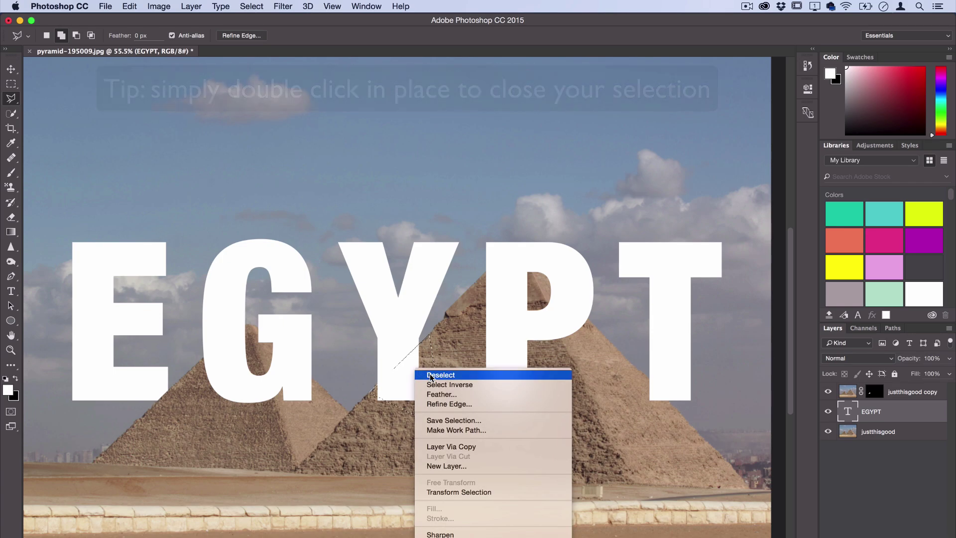
{"action": "left_click", "coordinate": [431, 376]}
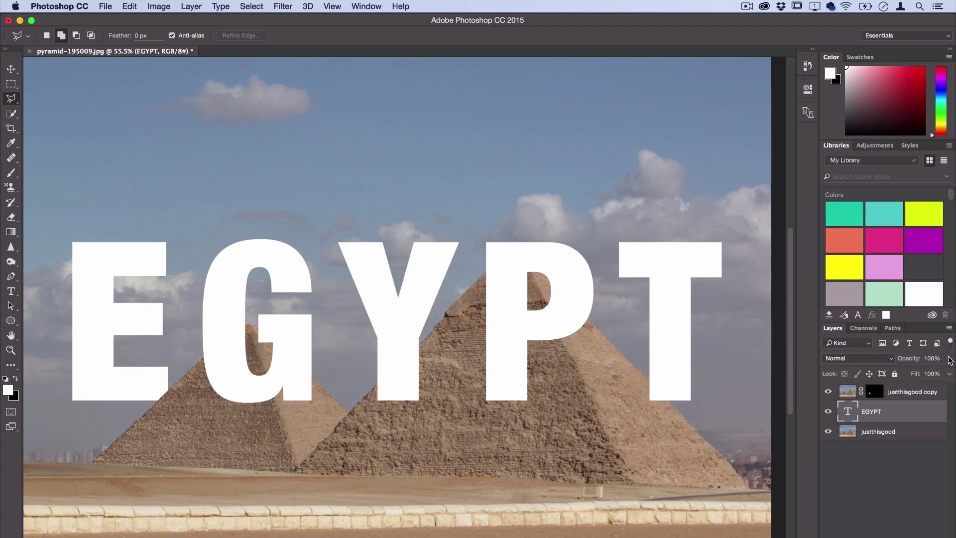
Set EGYPT's opacity to 50% and lasso around the large pyramid's slopes.
{"action": "left_click_drag", "start_coordinate": [951, 360], "coordinate": [921, 371]}
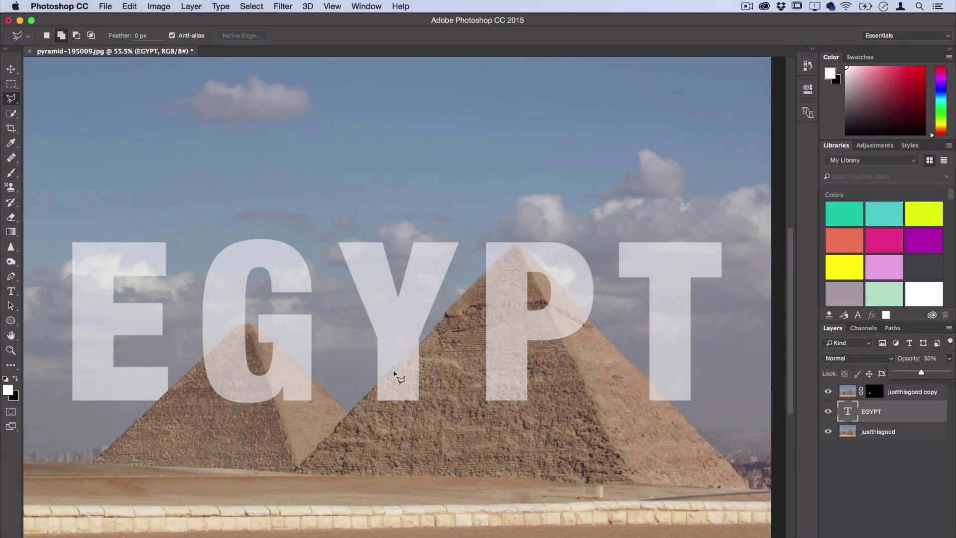
{"action": "left_click", "coordinate": [950, 359]}
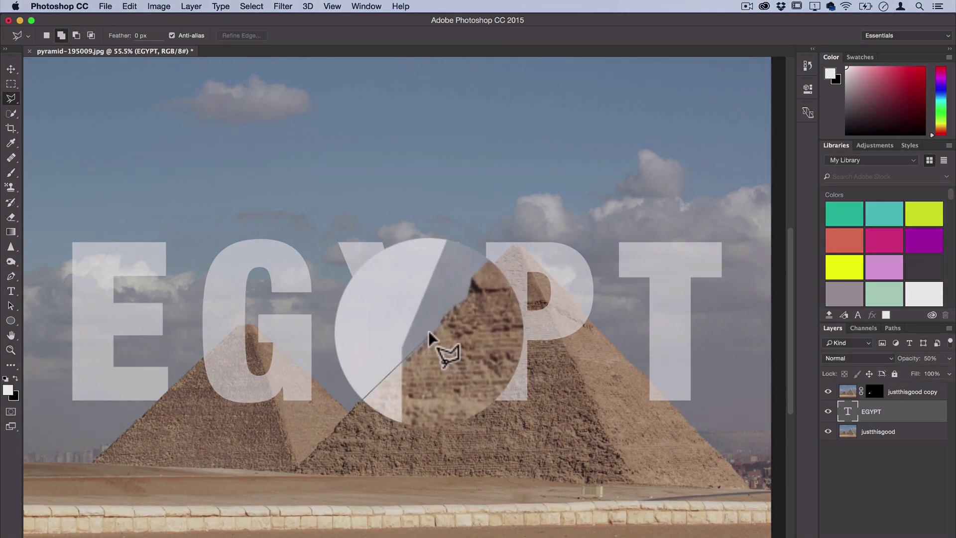
{"action": "left_click", "coordinate": [436, 423]}
{"action": "left_click", "coordinate": [355, 443]}
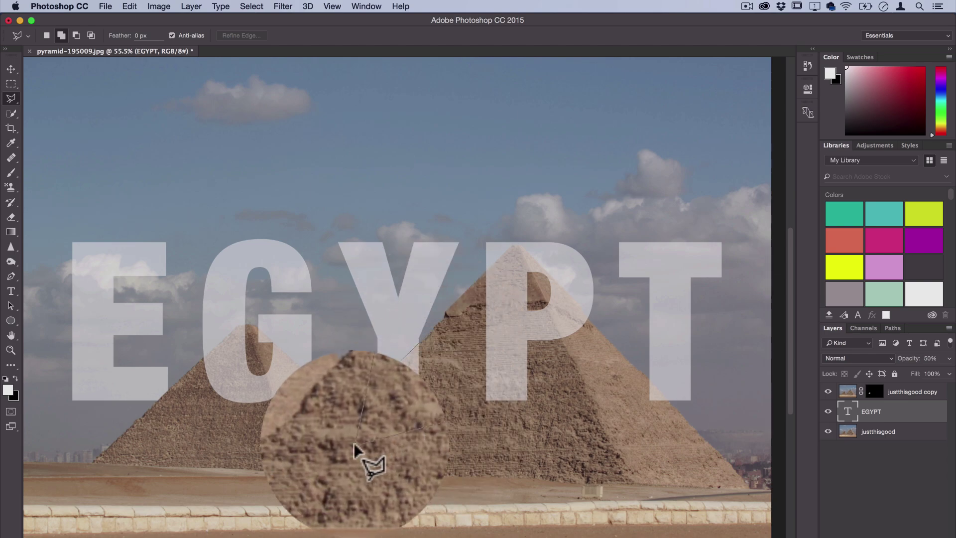
{"action": "left_click", "coordinate": [365, 396]}
{"action": "left_click", "coordinate": [430, 332]}
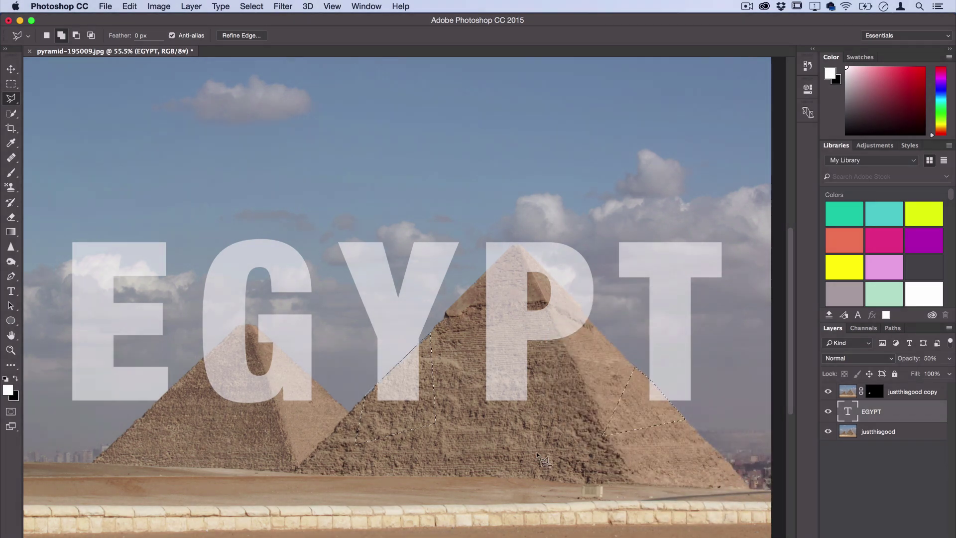
Fill the big pyramid's selection with White on the photo copy's mask.
{"action": "left_click", "coordinate": [876, 389]}
{"action": "key", "text": "x"}
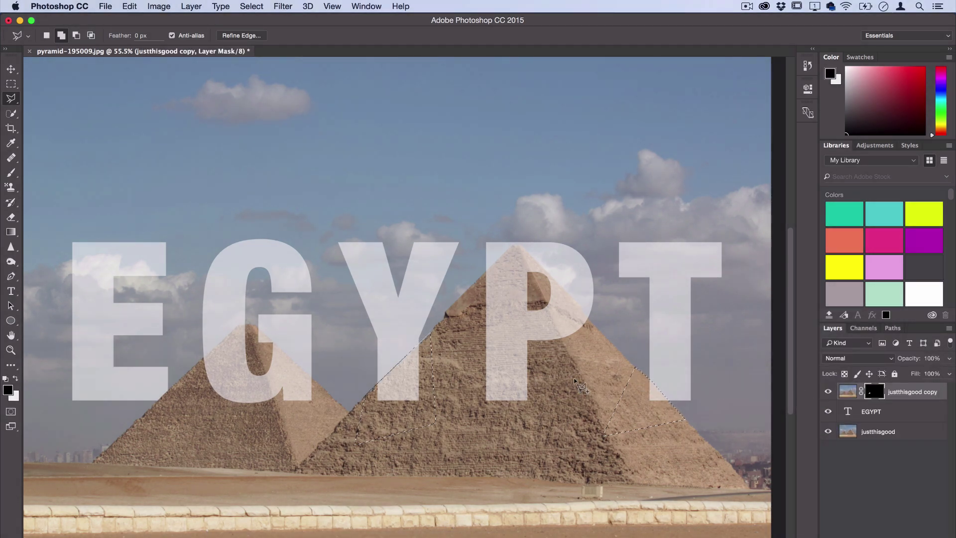
{"action": "right_click", "coordinate": [574, 378]}
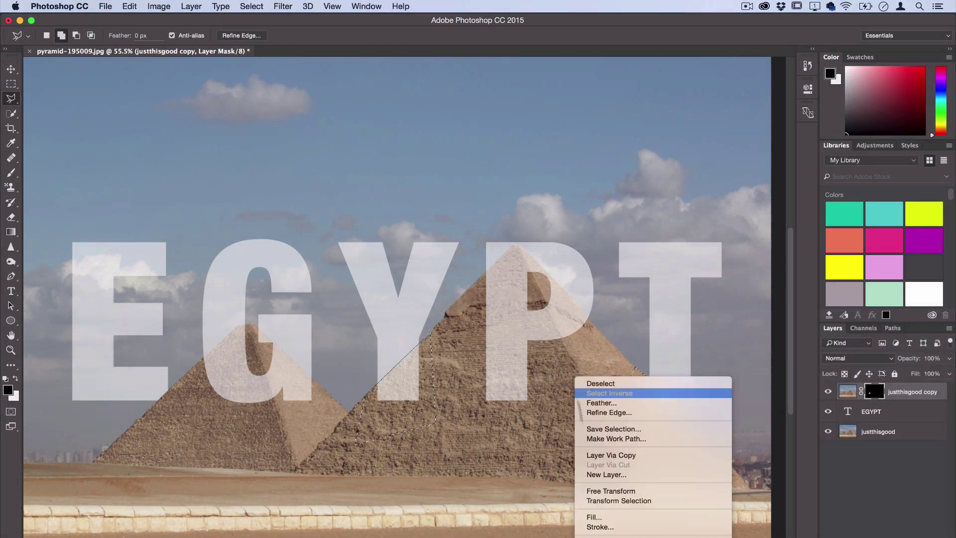
{"action": "left_click", "coordinate": [593, 513]}
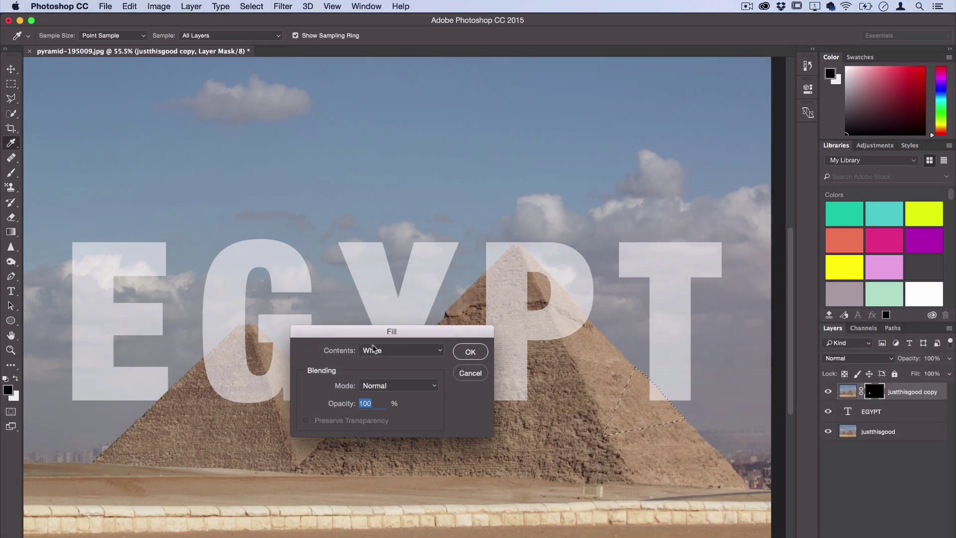
{"action": "left_click", "coordinate": [474, 352]}
Deselect the area and make the EGYPT layer active.
{"action": "key", "text": "l"}
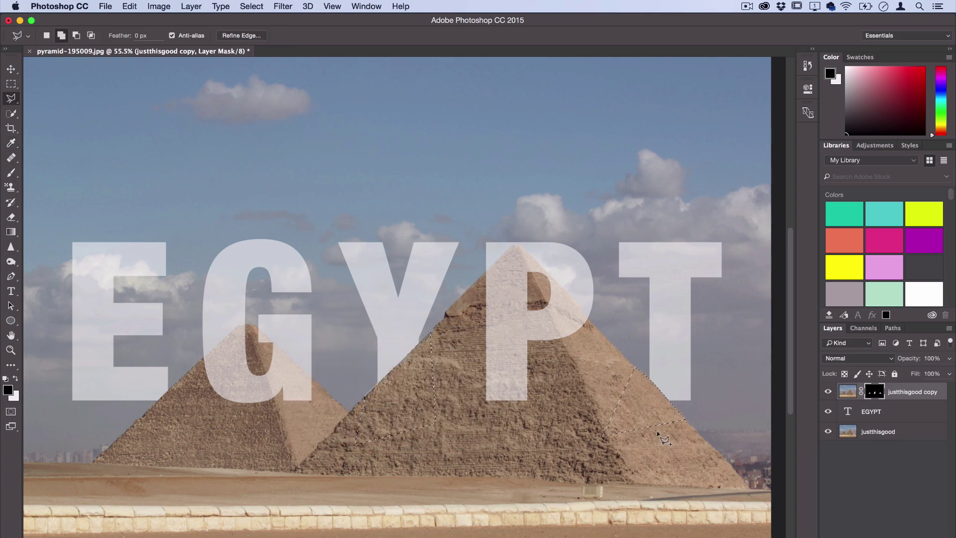
{"action": "right_click", "coordinate": [609, 403]}
{"action": "left_click", "coordinate": [630, 389]}
{"action": "left_click", "coordinate": [877, 413]}
Restore the EGYPT layer's opacity to 100%.
{"action": "left_click", "coordinate": [949, 358]}
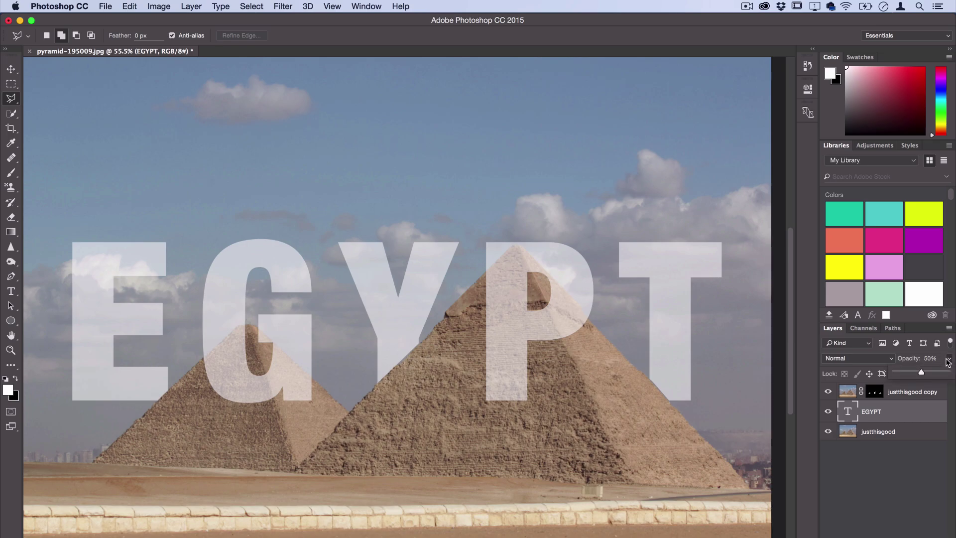
{"action": "left_click_drag", "start_coordinate": [939, 373], "coordinate": [951, 373]}
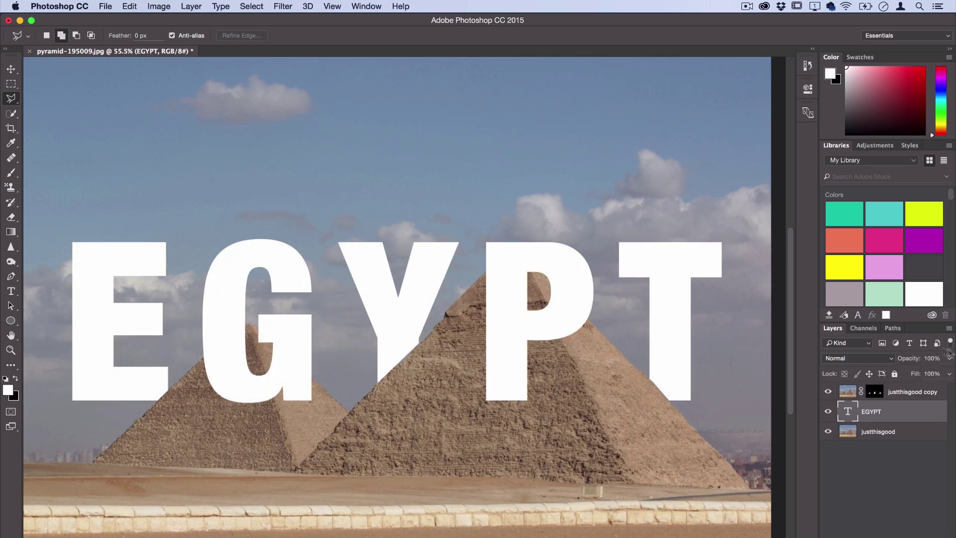
{"action": "scroll", "coordinate": [475, 333], "scroll_direction": "down", "scroll_amount": 3}
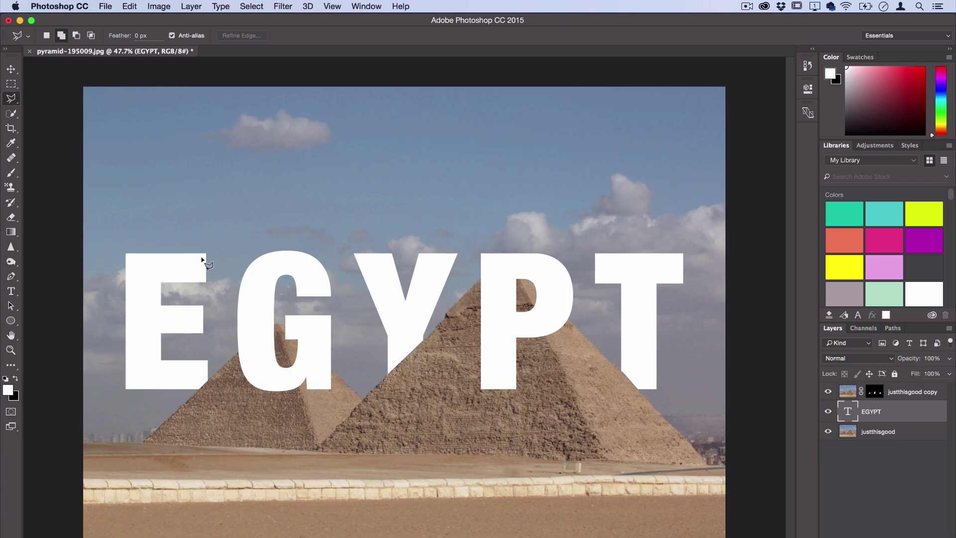
Nudge the EGYPT text with the Move tool and arrow keys, then undo the last drag.
{"action": "left_click", "coordinate": [12, 70]}
{"action": "key", "text": "Right"}
{"action": "key", "text": "Right"}
{"action": "key", "text": "Right"}
{"action": "key", "text": "Right"}
{"action": "key", "text": "Right"}
{"action": "key", "text": "Right"}
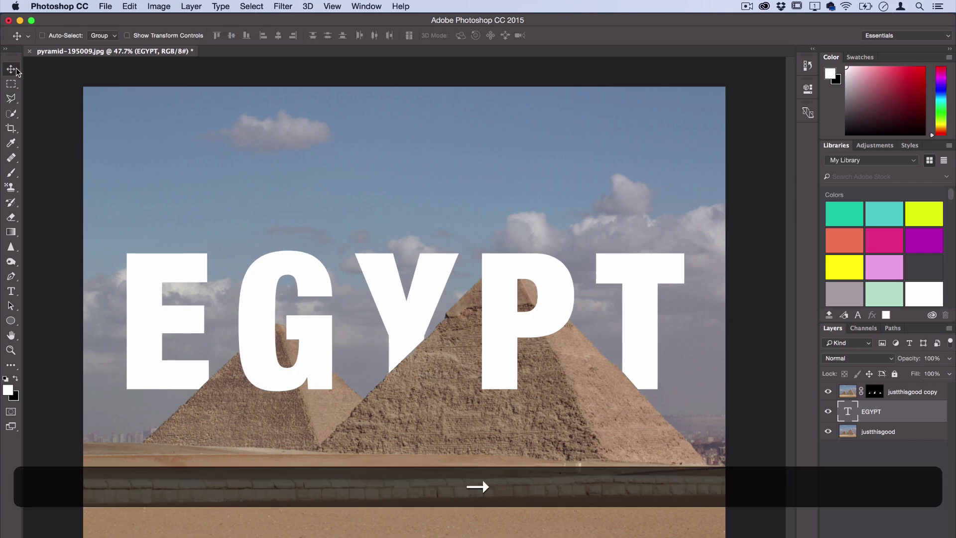
{"action": "key", "text": "Right"}
{"action": "key", "text": "Right"}
{"action": "key", "text": "Right"}
{"action": "key", "text": "Left"}
{"action": "key", "text": "Left"}
{"action": "key", "text": "Right"}
{"action": "key", "text": "Right"}
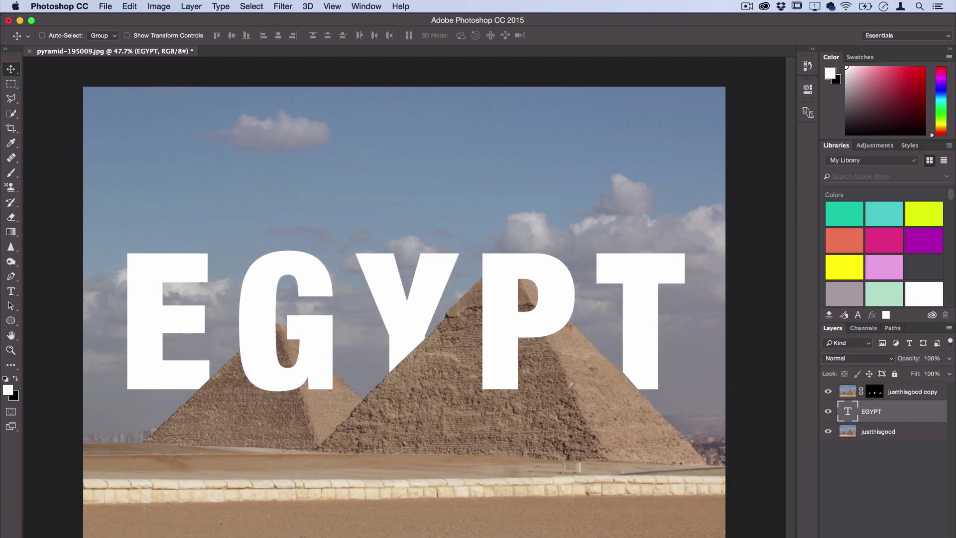
{"action": "left_click_drag", "start_coordinate": [585, 370], "coordinate": [603, 379]}
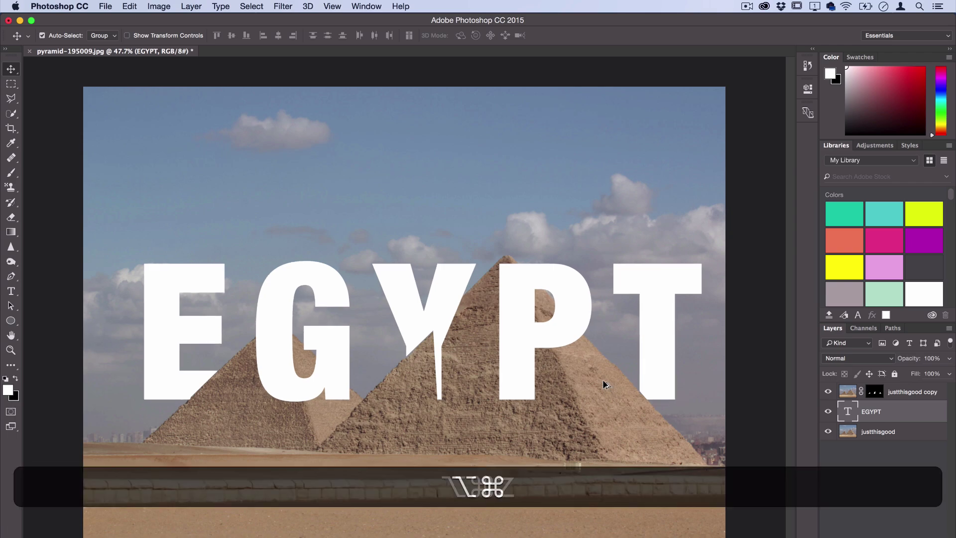
{"action": "key", "text": "alt+super+z"}
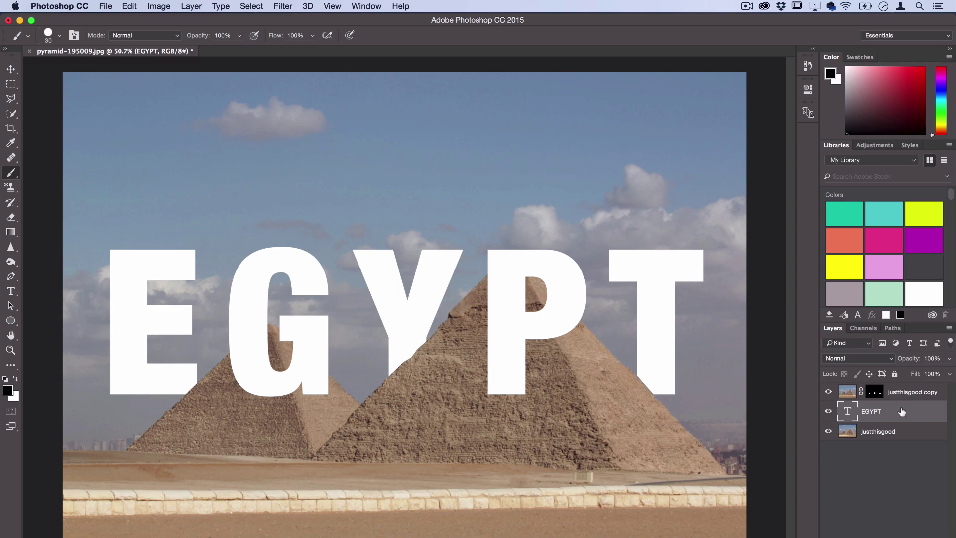
Add a new empty Layer 1 above the EGYPT layer.
{"action": "left_click", "coordinate": [199, 6]}
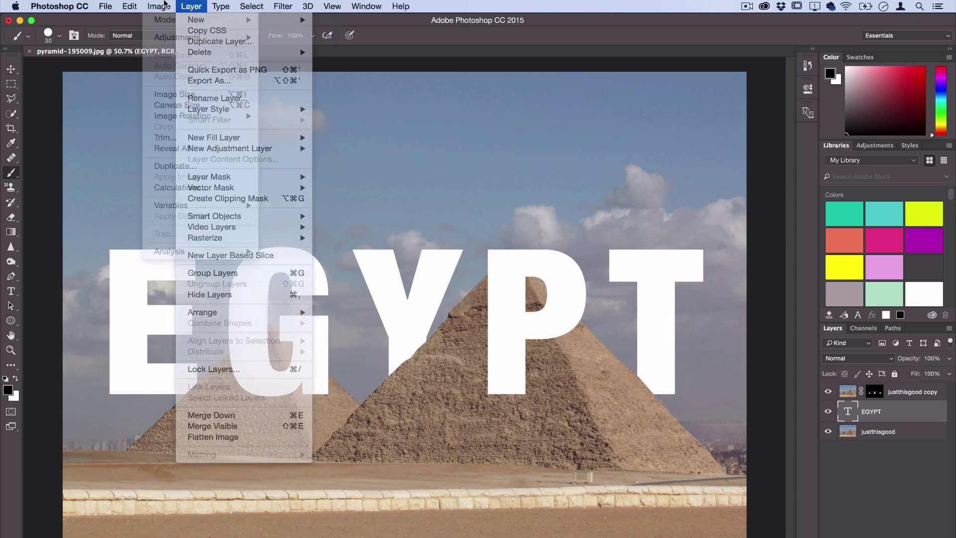
{"action": "mouse_move", "coordinate": [239, 19]}
{"action": "left_click", "coordinate": [334, 22]}
{"action": "key", "text": "Return"}
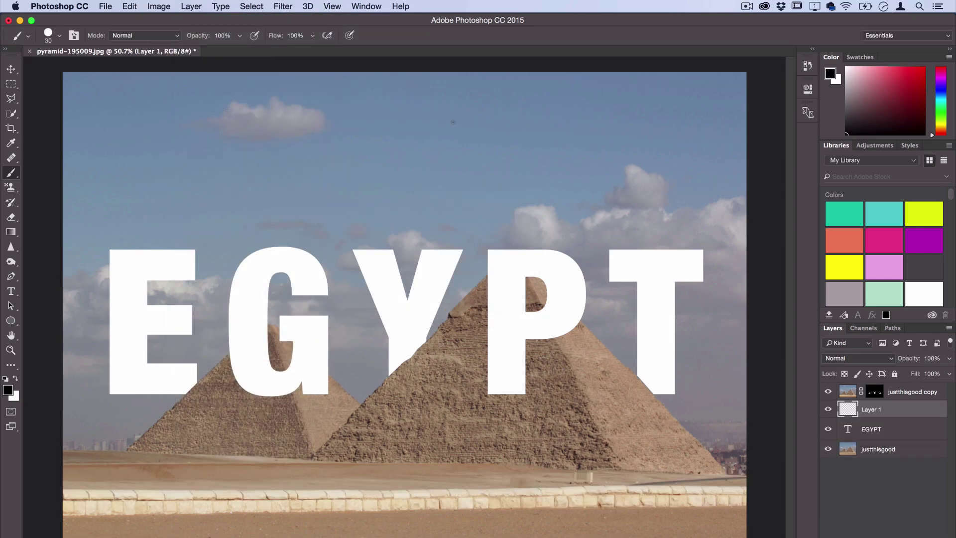
Clip Layer 1 to the EGYPT text with Create Clipping Mask.
{"action": "left_click", "coordinate": [868, 434]}
{"action": "left_click", "coordinate": [865, 413]}
{"action": "left_click", "coordinate": [191, 6]}
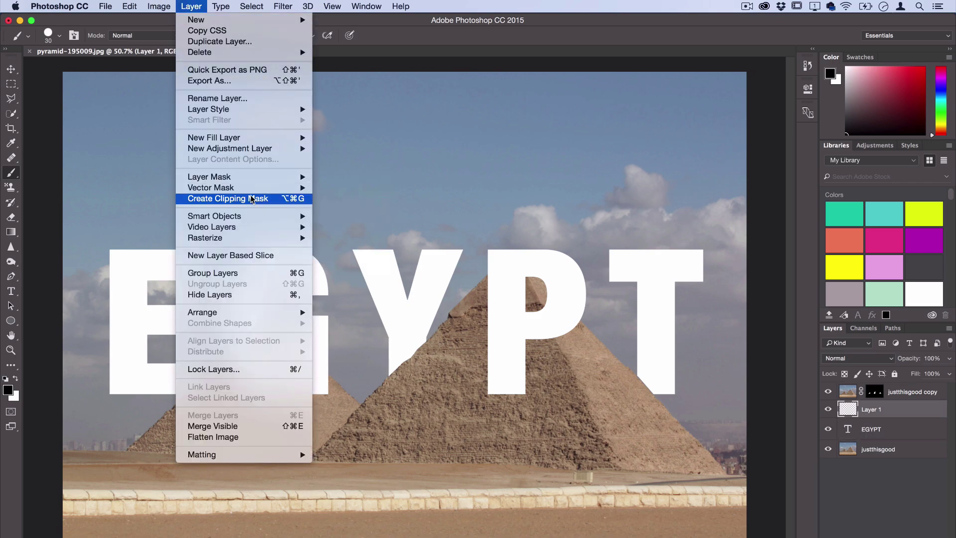
{"action": "left_click", "coordinate": [250, 196]}
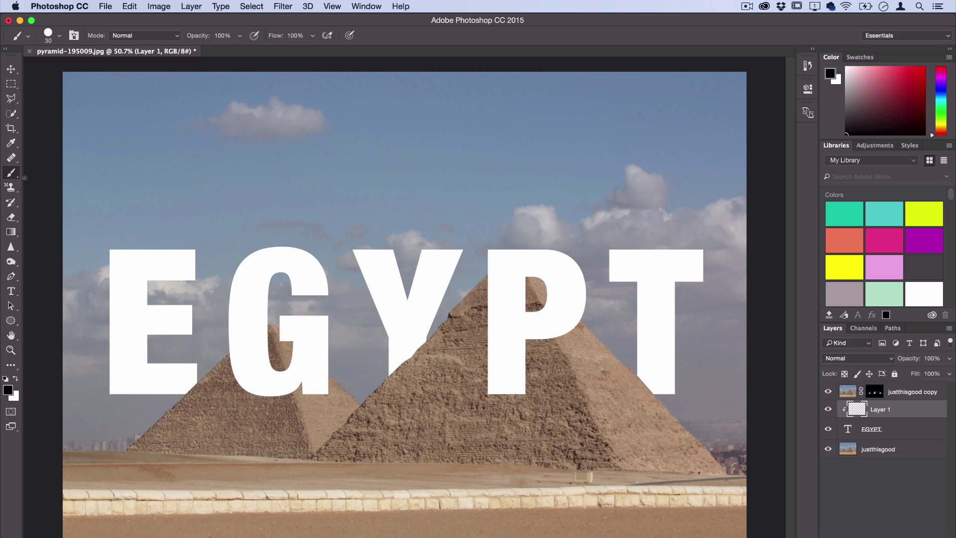
Make the brush 0% hardness, about 476 px in size, at 27% opacity.
{"action": "left_click", "coordinate": [59, 35]}
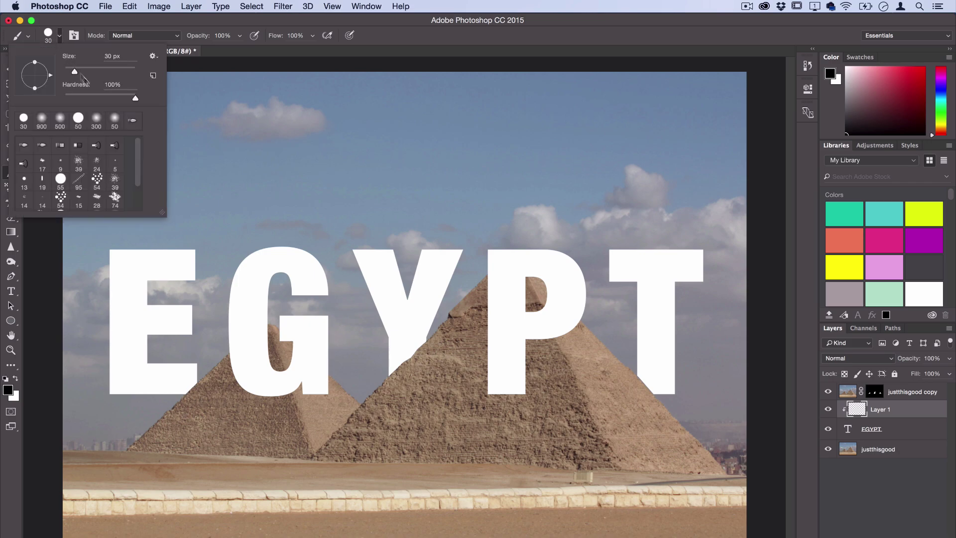
{"action": "left_click_drag", "start_coordinate": [103, 97], "coordinate": [96, 98]}
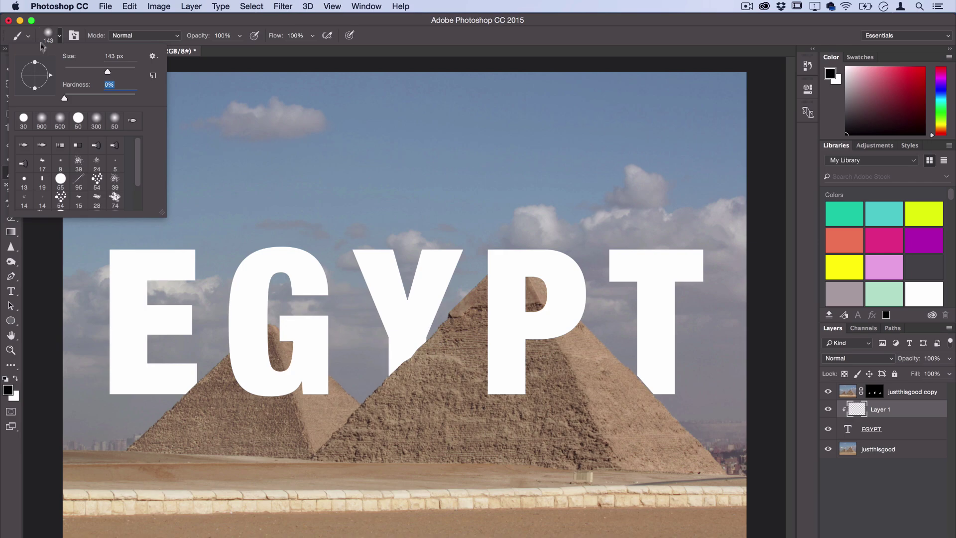
{"action": "left_click", "coordinate": [60, 38]}
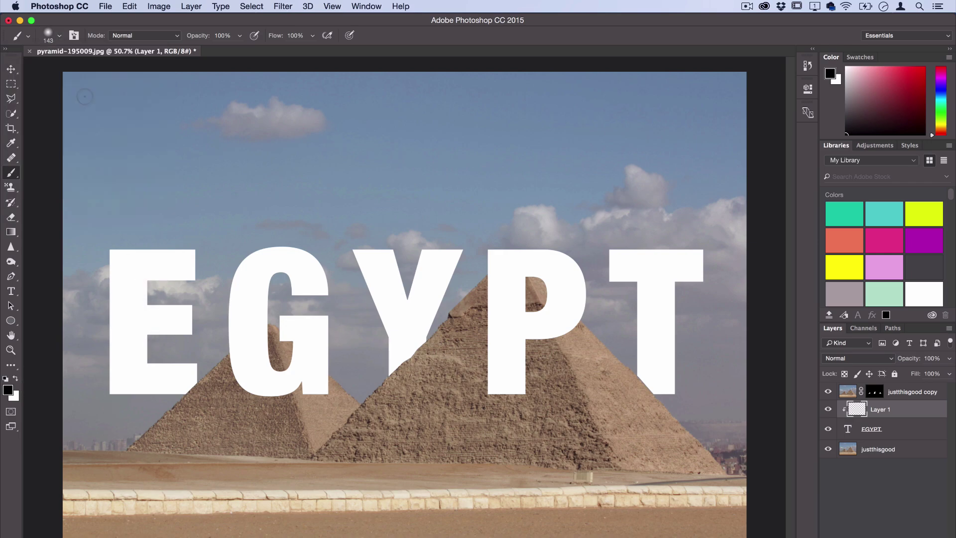
{"action": "left_click", "coordinate": [62, 36]}
{"action": "mouse_move", "coordinate": [99, 68]}
{"action": "left_mouse_down"}
{"action": "mouse_move", "coordinate": [231, 46]}
{"action": "mouse_move", "coordinate": [200, 49]}
{"action": "left_mouse_up"}
{"action": "left_click", "coordinate": [240, 36]}
Enlarge the brush to 1100 px and paint soft black shading along the bottom of the E.
{"action": "key", "text": "m"}
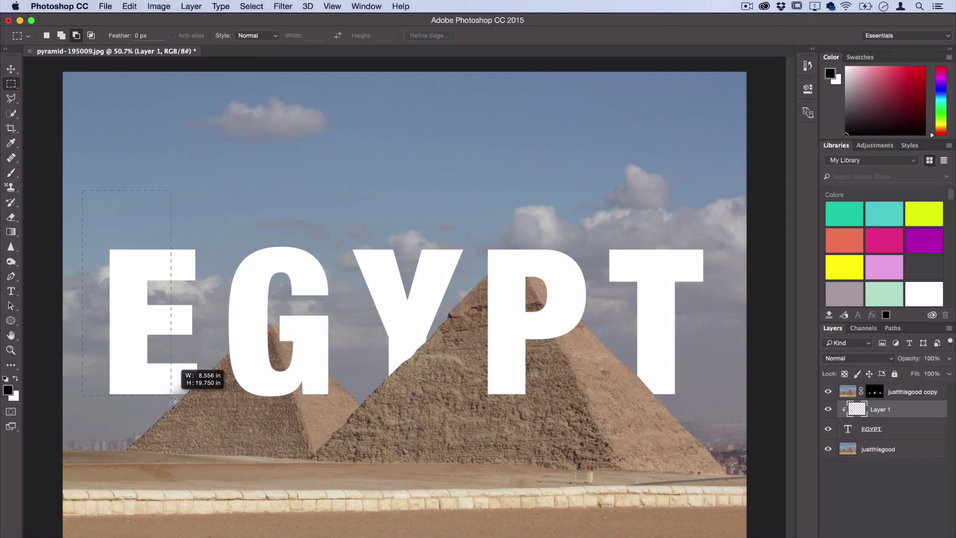
{"action": "left_click_drag", "start_coordinate": [176, 401], "coordinate": [213, 432]}
{"action": "key", "text": "b"}
{"action": "key", "text": "]"}
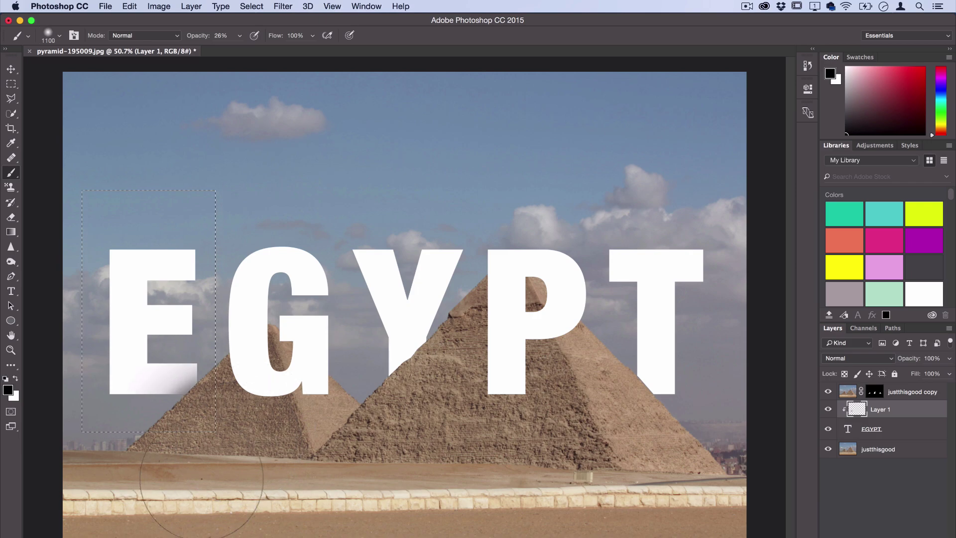
{"action": "key", "text": "super+d"}
{"action": "mouse_move", "coordinate": [199, 443]}
{"action": "left_mouse_down"}
{"action": "mouse_move", "coordinate": [157, 426]}
{"action": "mouse_move", "coordinate": [199, 409]}
{"action": "left_mouse_up"}
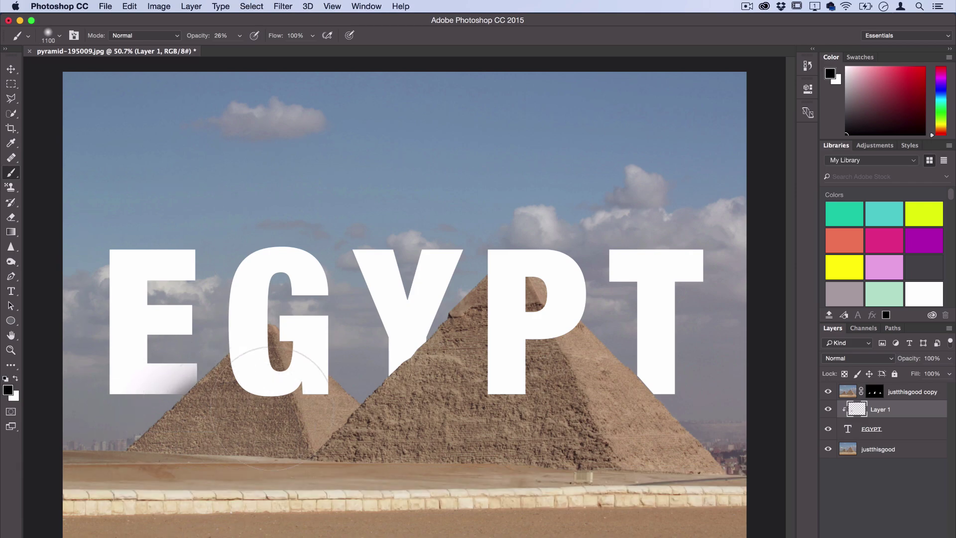